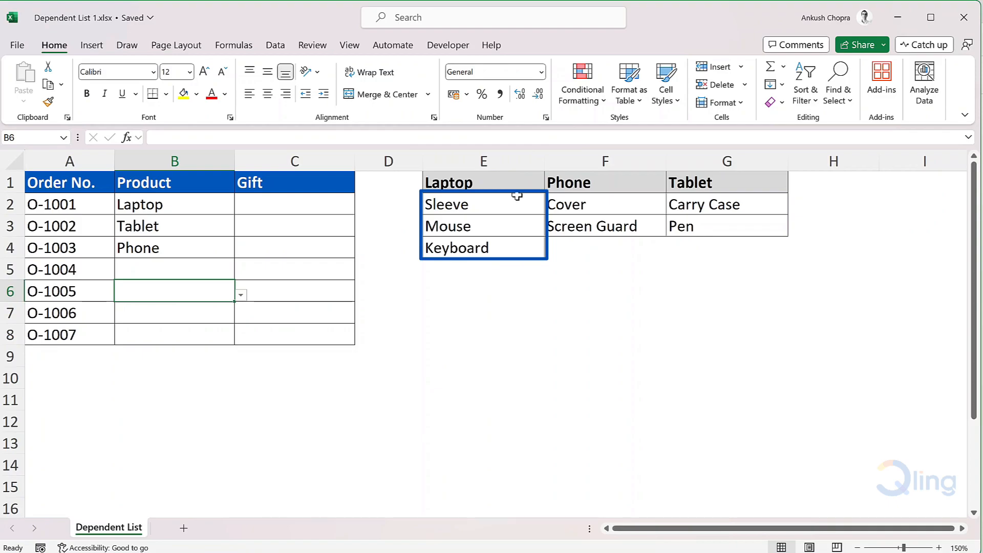
# Define the name Laptop for the range E2:E4 of laptop gift items
pyautogui.moveTo(518, 204); pyautogui.dragTo(517, 246)
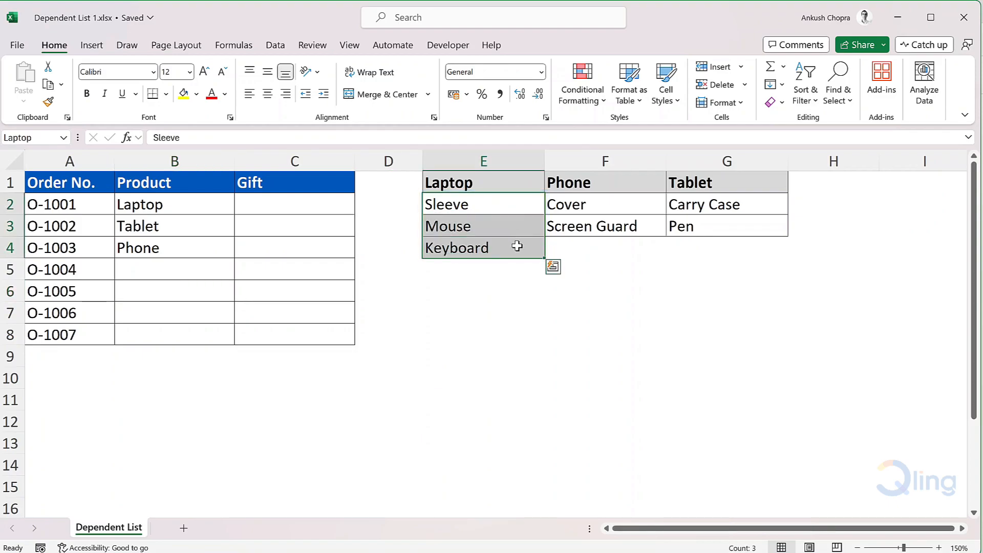
pyautogui.click(252, 46)
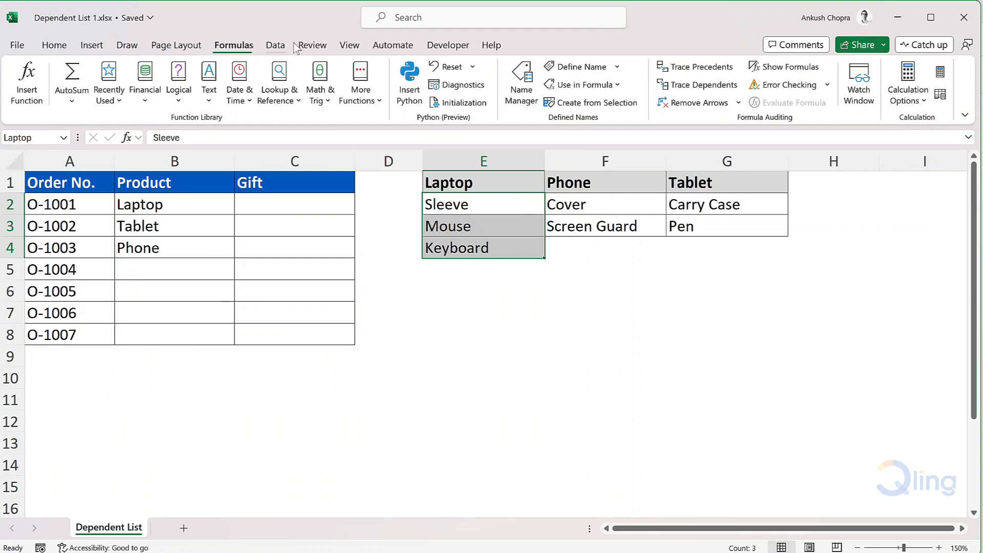
pyautogui.click(597, 70)
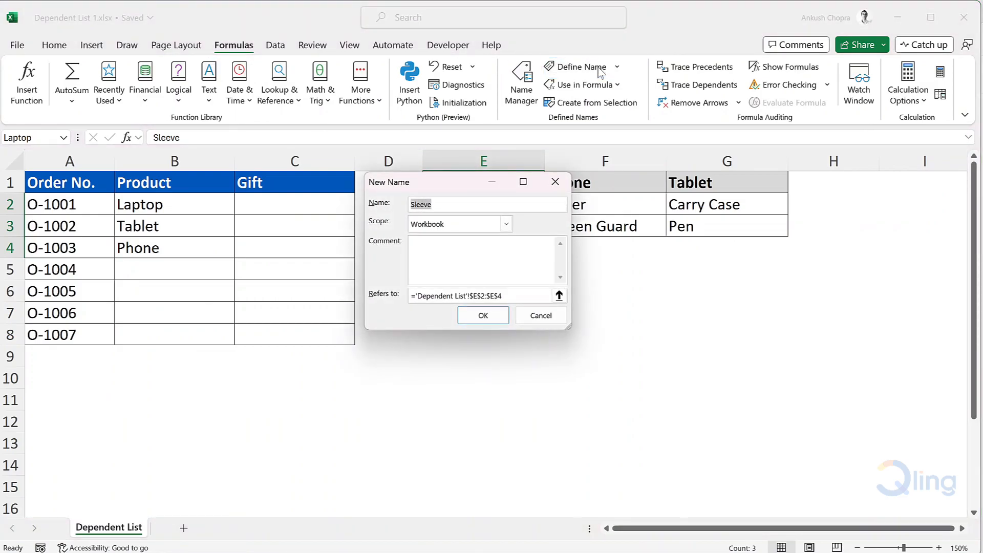
pyautogui.write('Laptop')
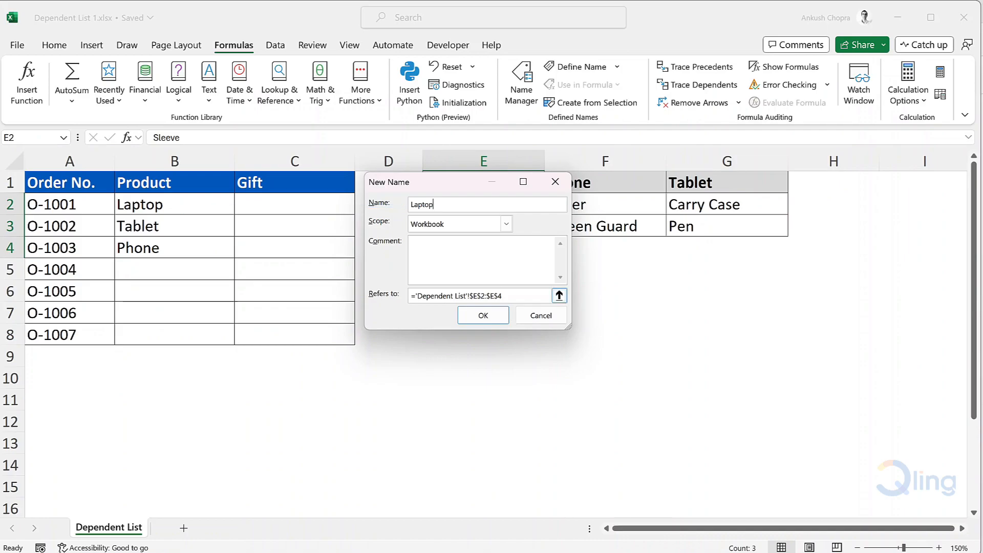
pyautogui.click(503, 321)
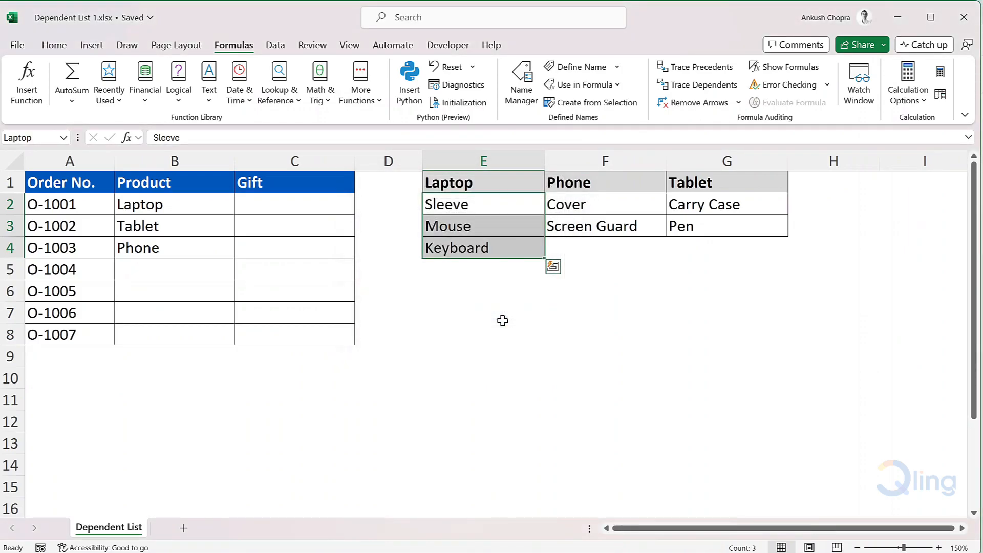
pyautogui.click(503, 321)
# Define the name Phone for the range F2:F3 of phone gift items
pyautogui.moveTo(614, 205); pyautogui.dragTo(617, 219)
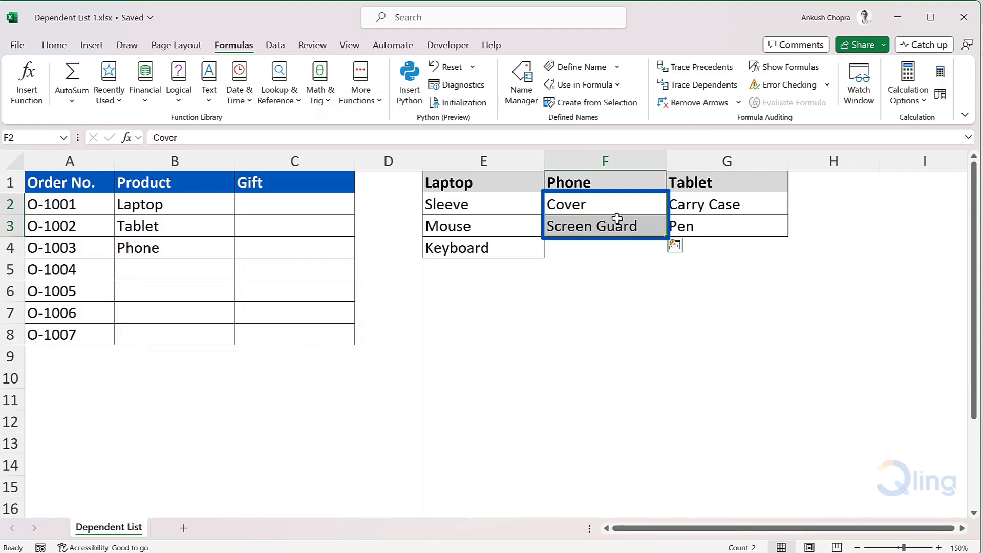
pyautogui.click(581, 68)
pyautogui.write('Phone')
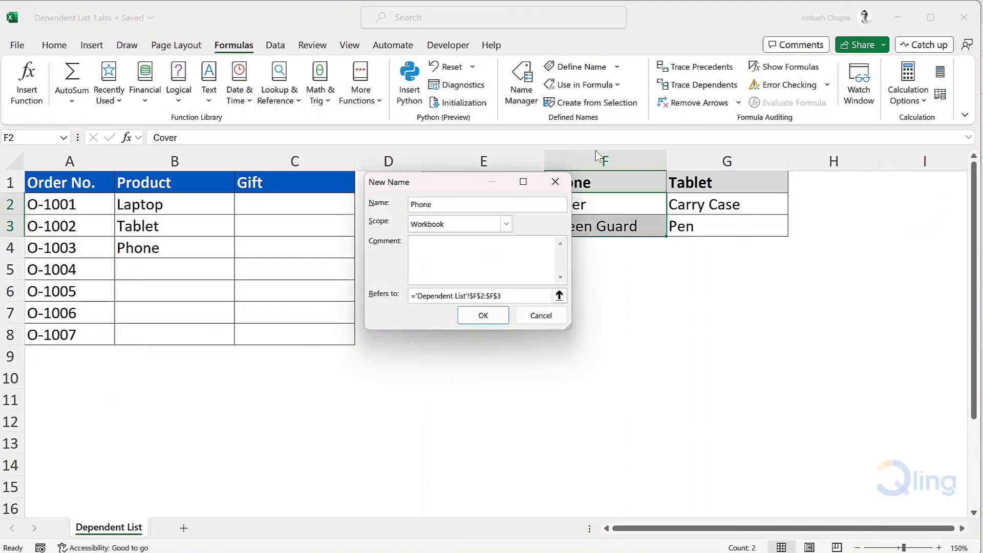
pyautogui.click(499, 316)
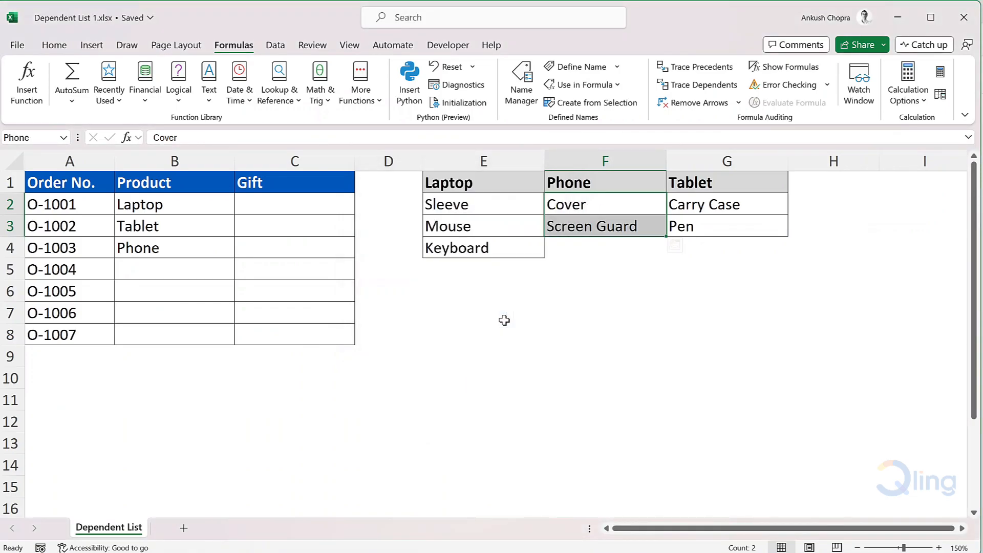
# Define the name Tablet for the range G2:G3 of tablet gift items
pyautogui.moveTo(766, 202); pyautogui.dragTo(766, 224)
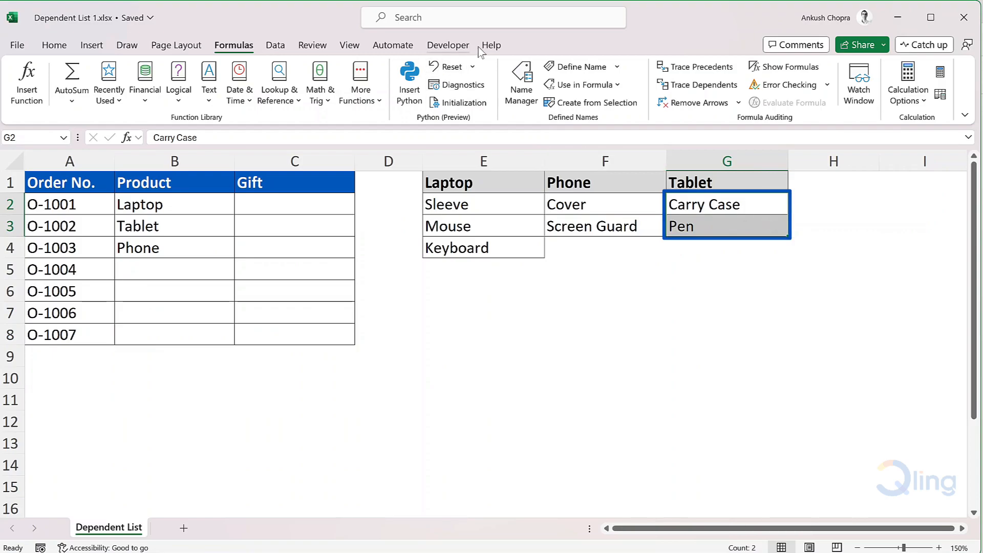
pyautogui.click(594, 66)
pyautogui.write('Tablet')
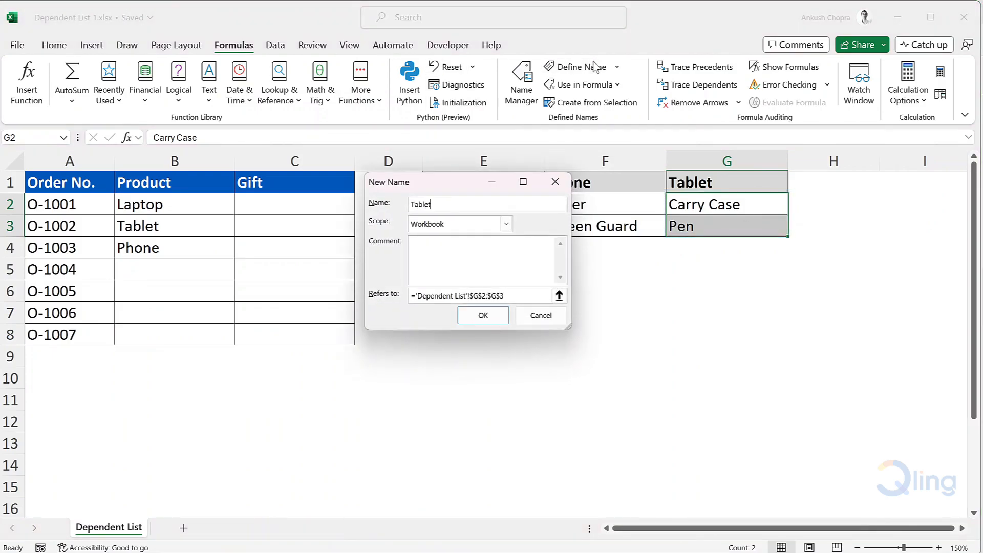
pyautogui.click(483, 315)
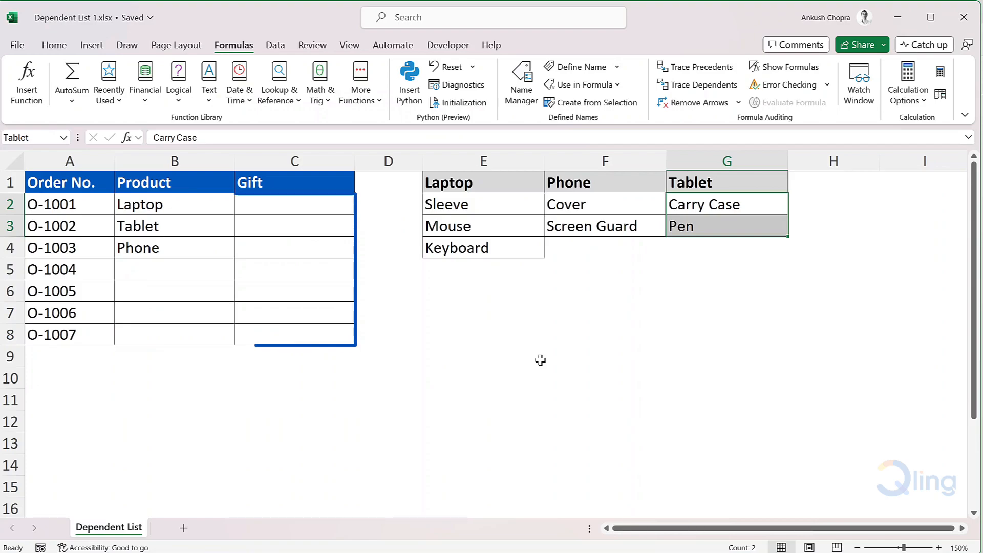
# Add list data validation to Gift cells C2:C8 with source =indirect(B2)
pyautogui.moveTo(306, 208); pyautogui.dragTo(313, 337)
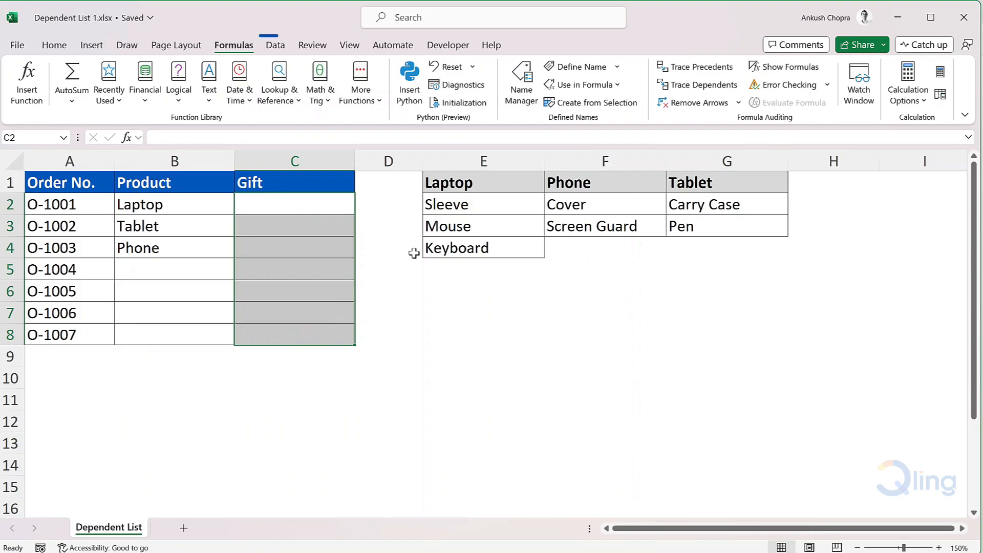
pyautogui.click(282, 46)
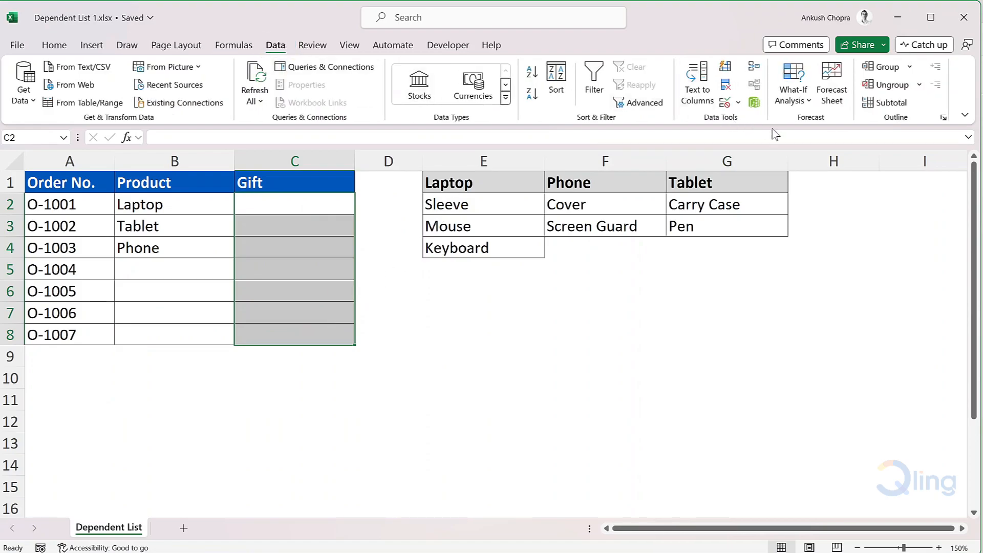
pyautogui.click(725, 102)
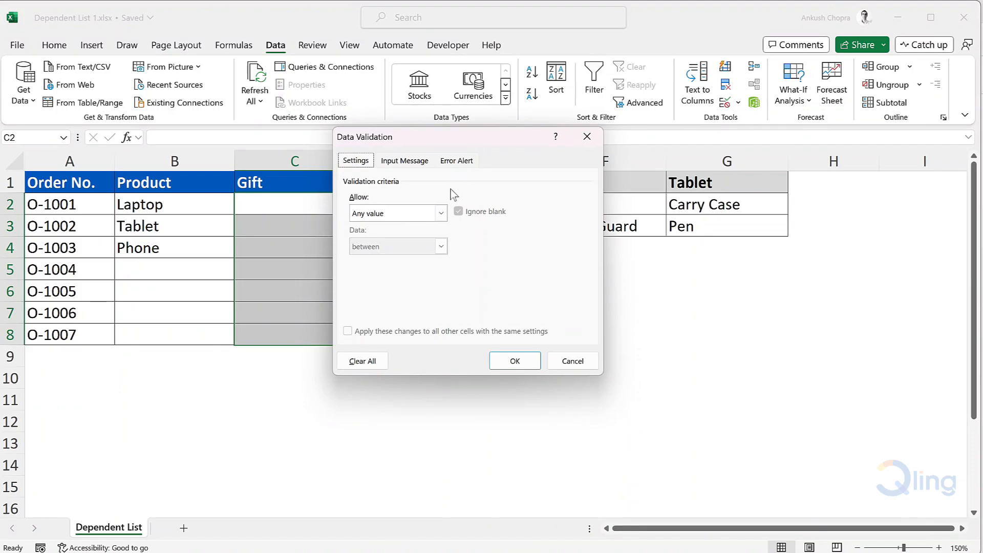
pyautogui.click(419, 215)
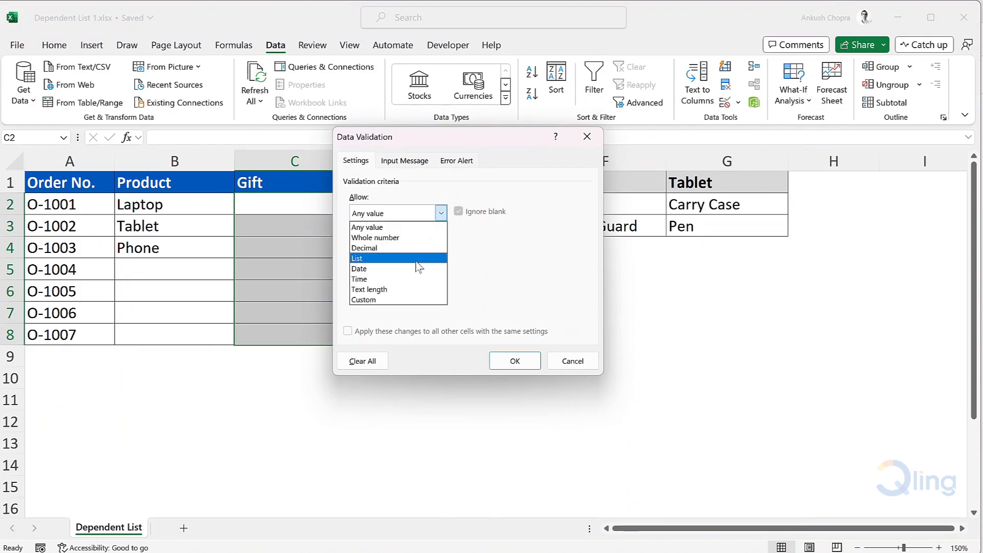
pyautogui.click(433, 258)
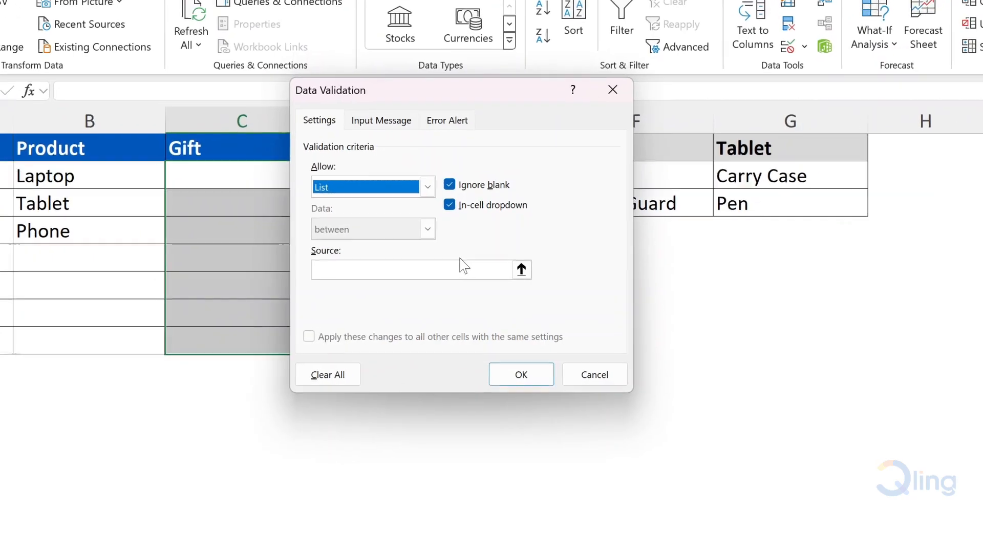
pyautogui.click(466, 273)
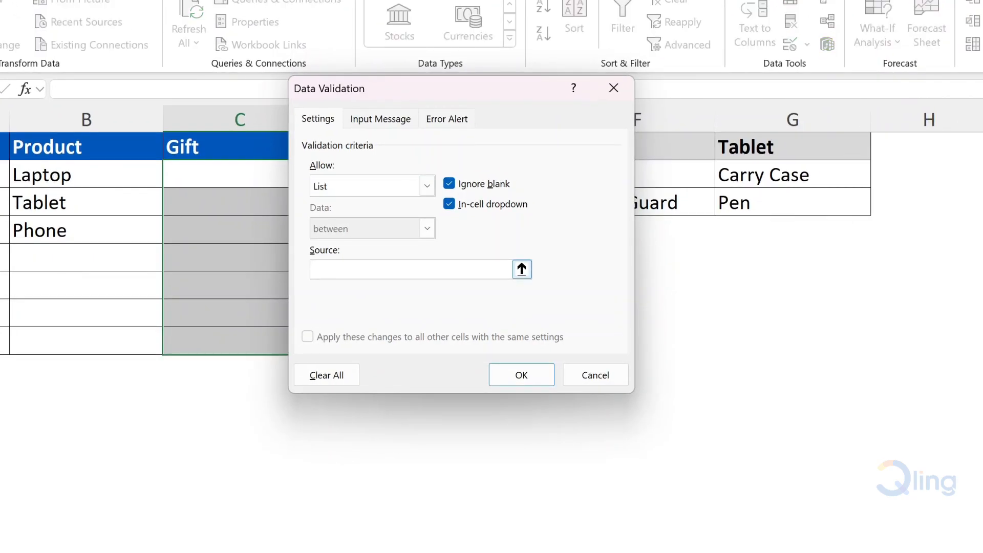
pyautogui.write('=indirect(B2')
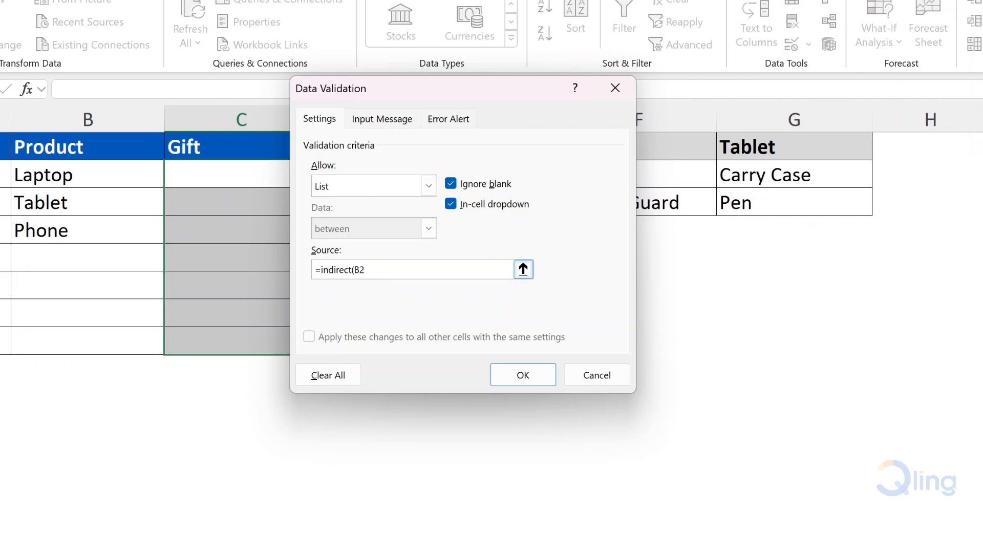
pyautogui.write(')')
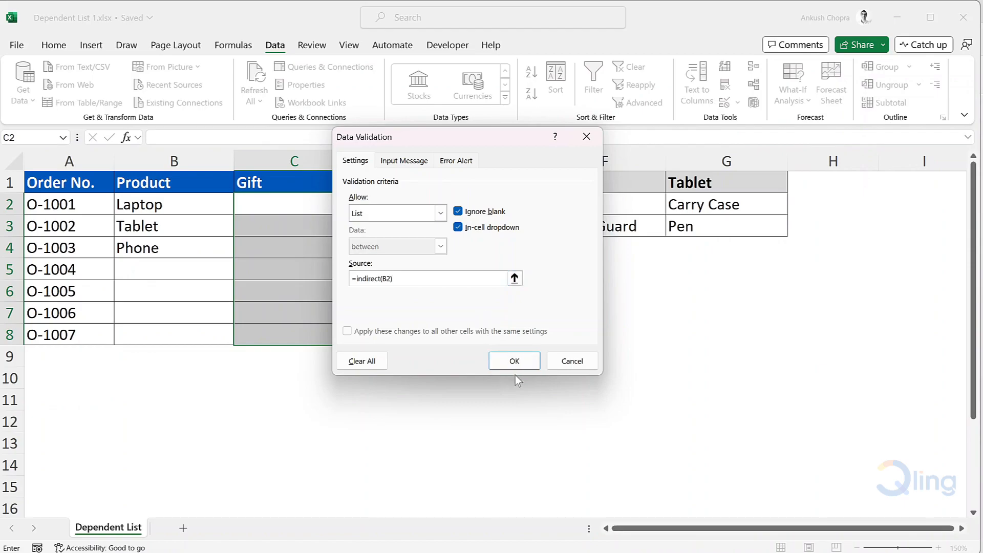
pyautogui.click(516, 361)
# Pick Sleeve from the gift dropdown in C2
pyautogui.click(318, 204)
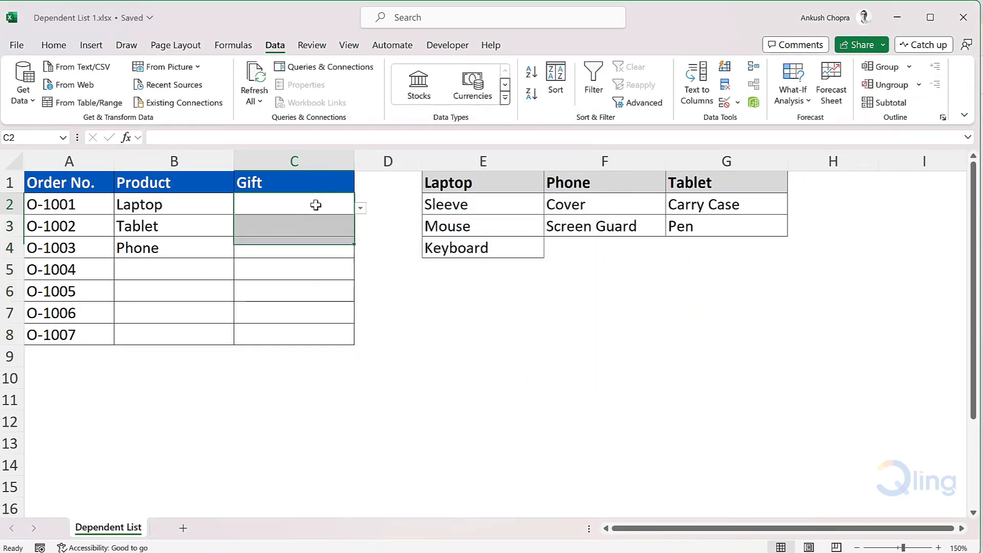
pyautogui.click(362, 209)
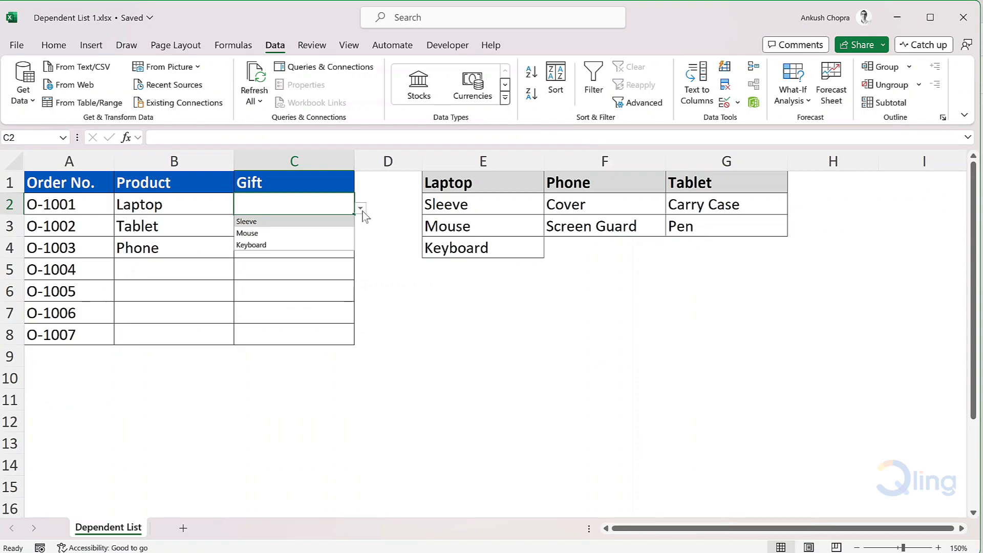
pyautogui.click(343, 221)
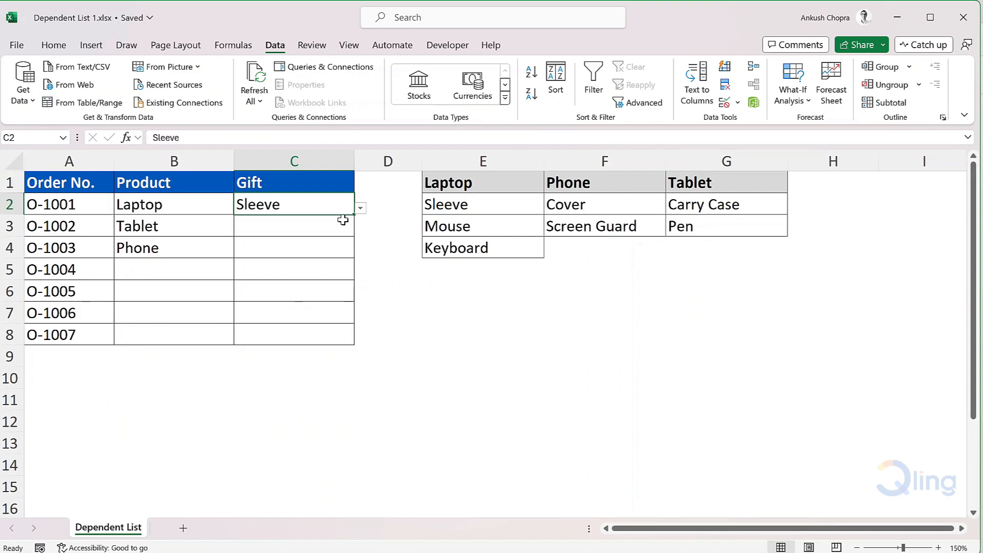
pyautogui.click(342, 221)
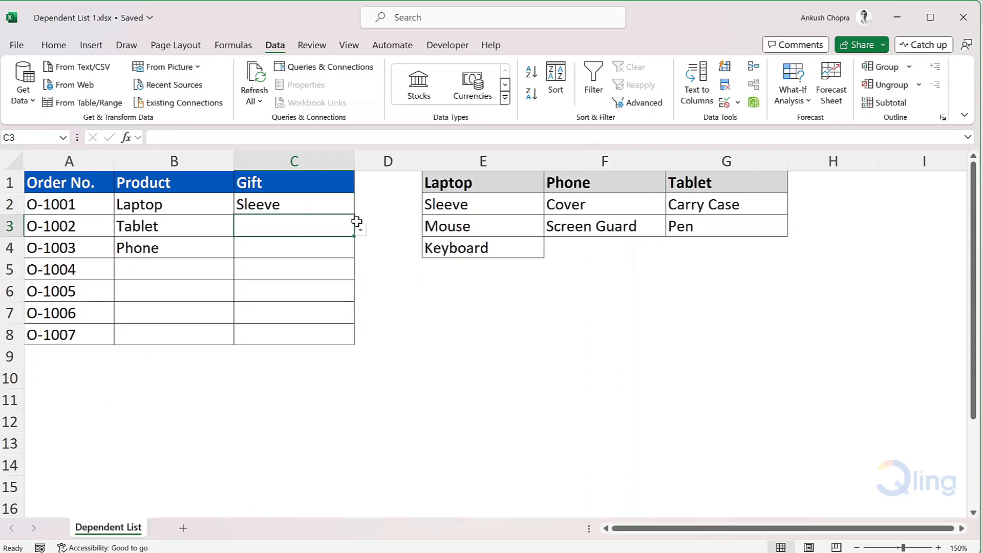
# Open the gift dropdown in C3 to view its options without choosing one
pyautogui.click(362, 232)
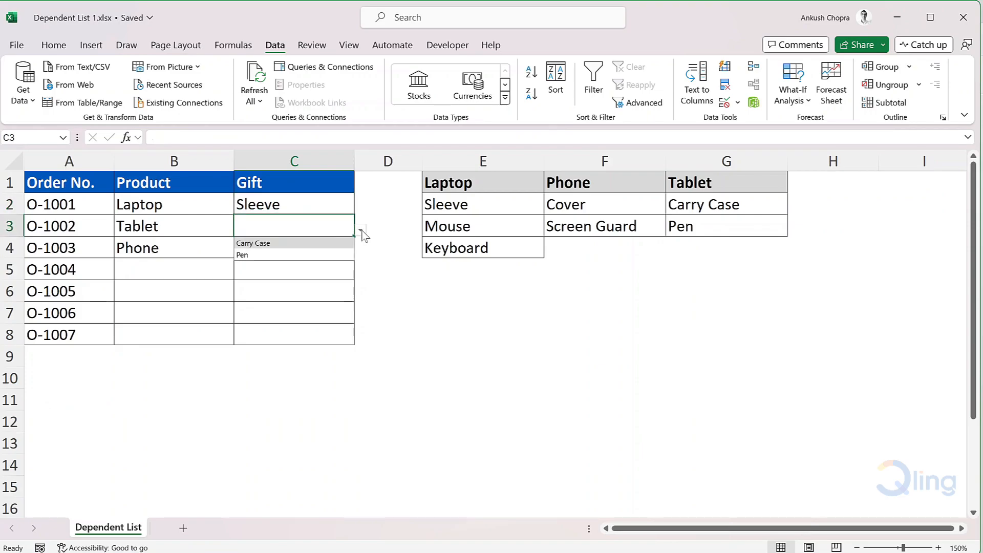
pyautogui.click(377, 246)
pyautogui.click(331, 243)
# Pick Screen Guard from the gift dropdown in C4
pyautogui.click(362, 253)
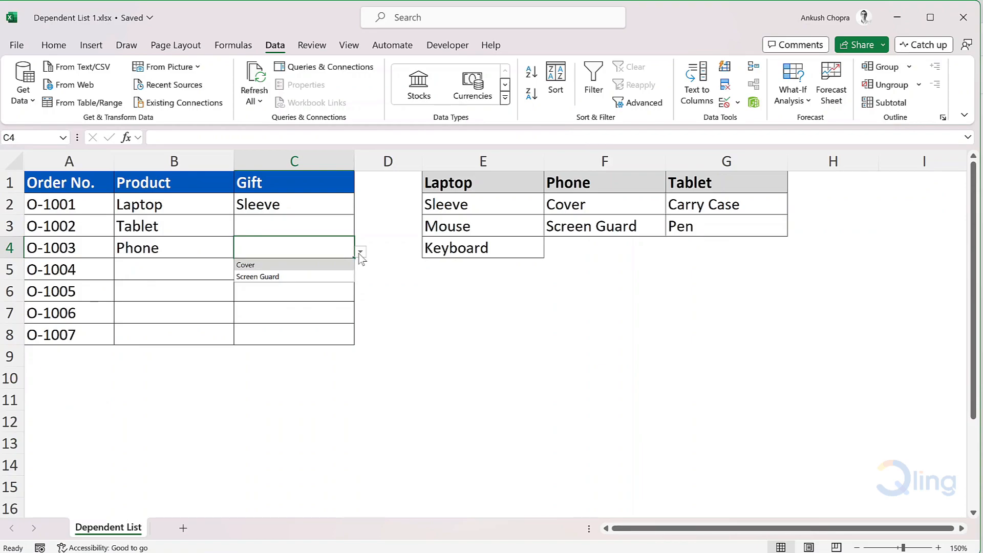
pyautogui.click(349, 277)
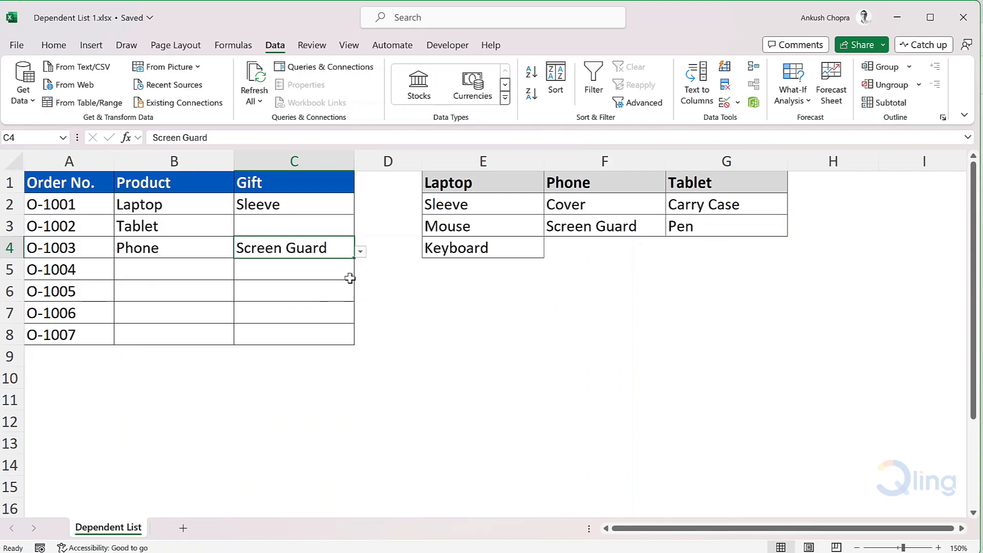
pyautogui.click(346, 268)
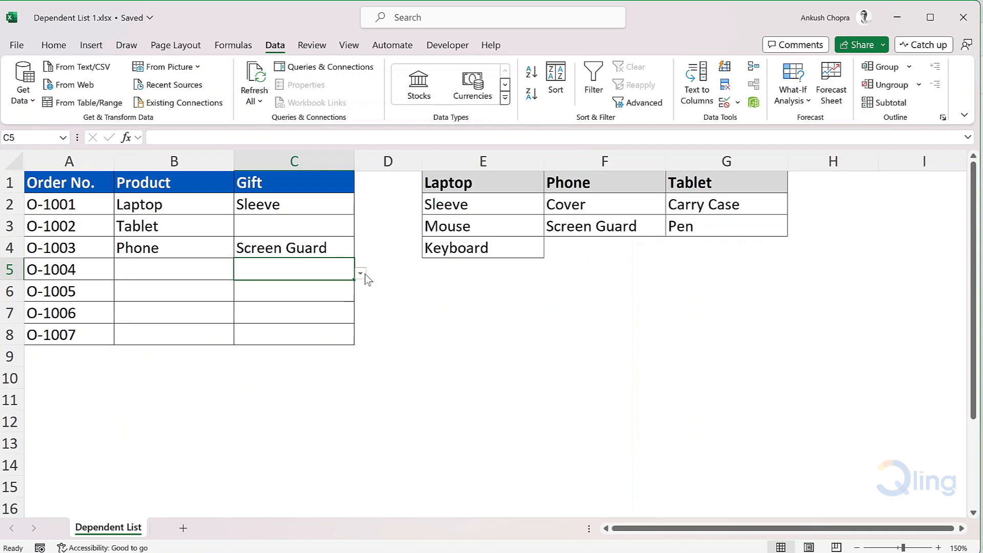
# Pick Phone from the product dropdown in B5
pyautogui.click(200, 270)
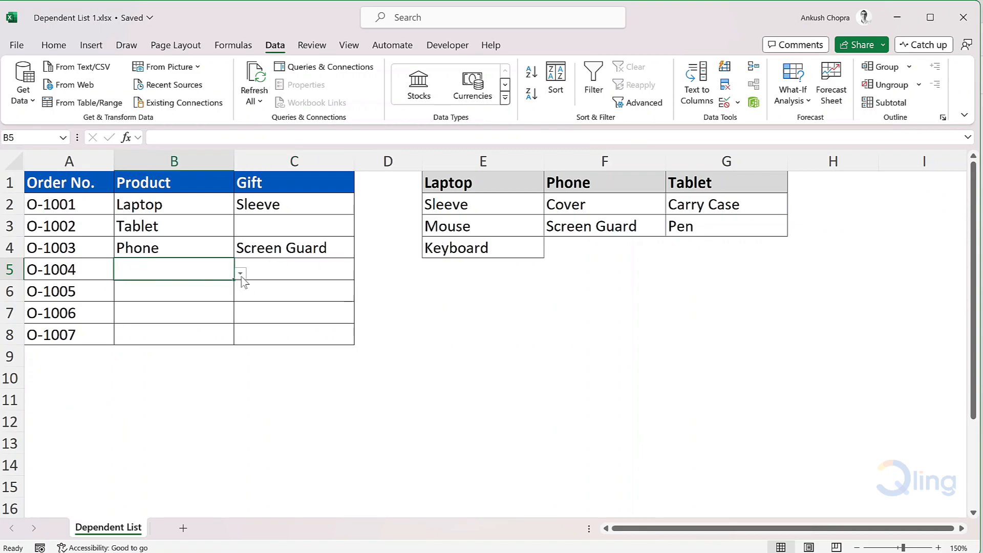
pyautogui.click(241, 274)
pyautogui.click(167, 298)
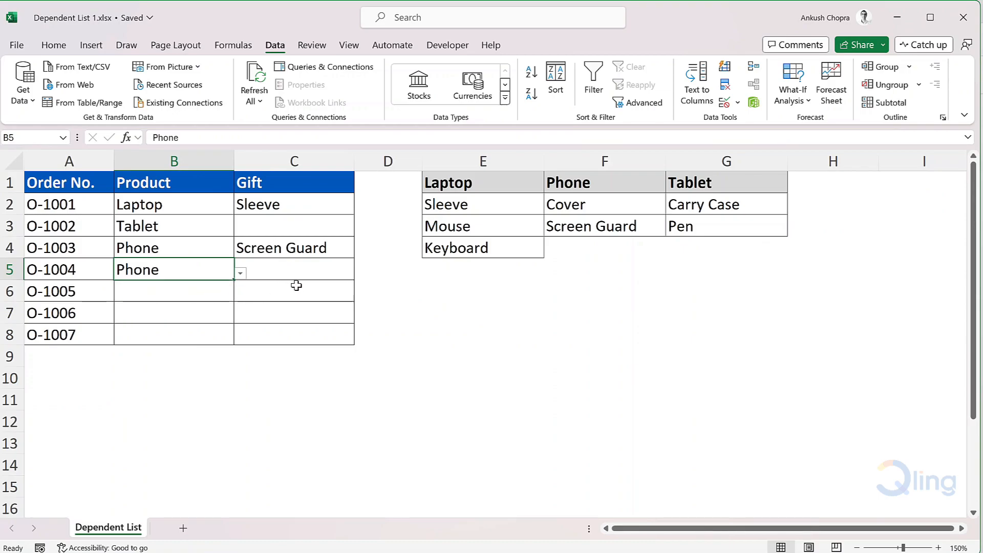
# Pick Cover from the gift dropdown in C5
pyautogui.click(327, 271)
pyautogui.click(361, 274)
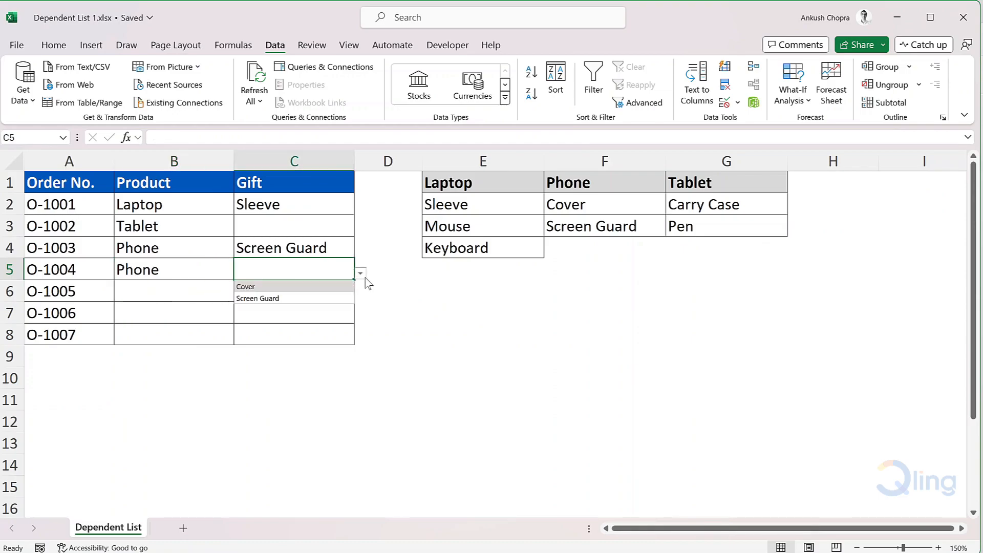
pyautogui.click(328, 287)
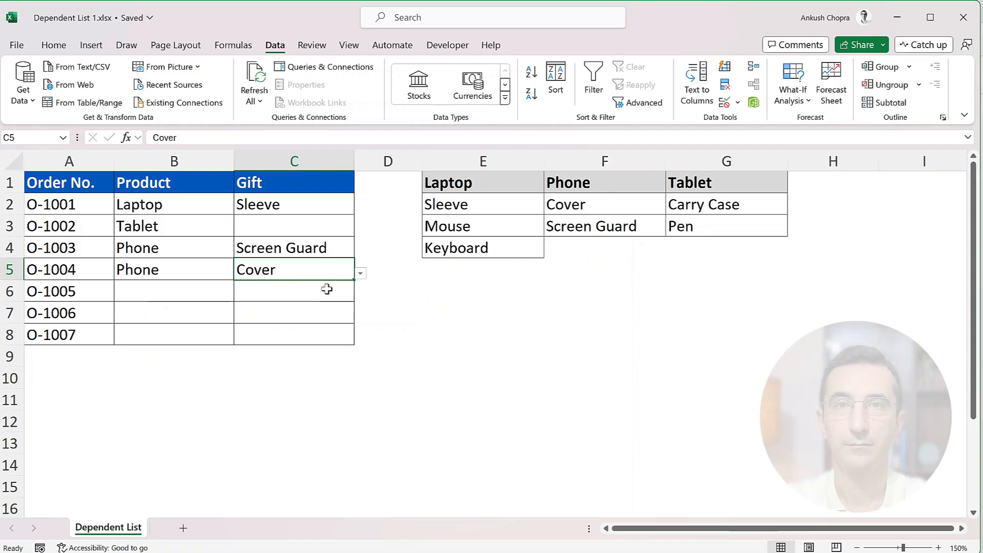